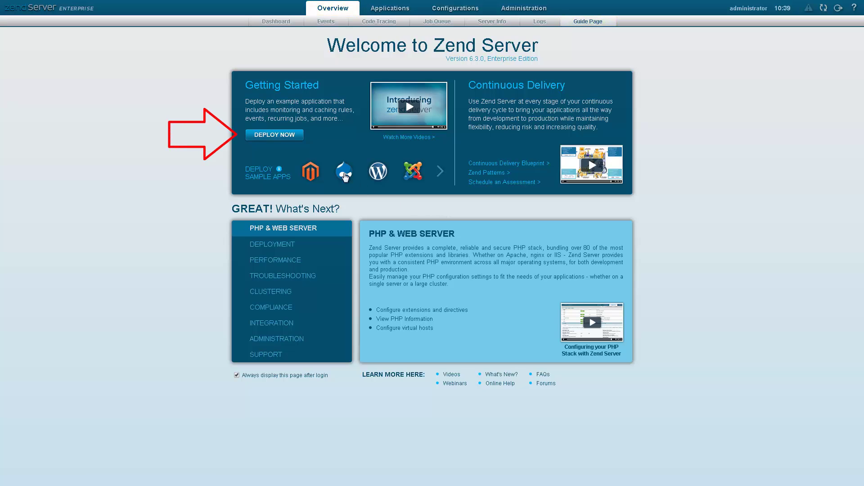
# Download the demo.zpk package and continue to ZendDemoApp's application details on the default server
pyautogui.click(275, 137)
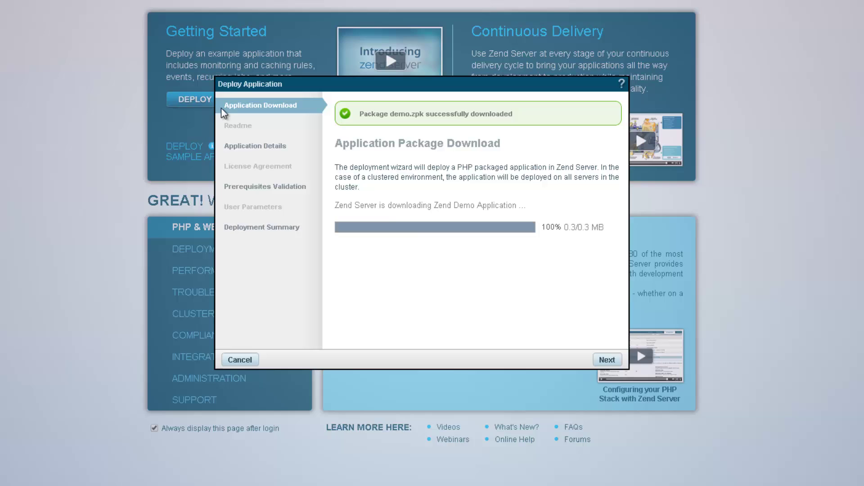
pyautogui.click(608, 360)
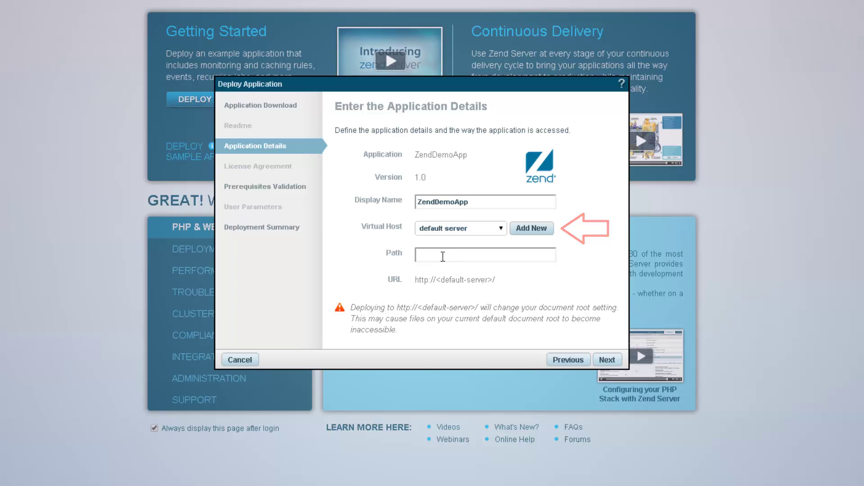
# Enter zenddemoapp as the application path, removing a stray typed letter
pyautogui.click(442, 256)
pyautogui.write('ze')
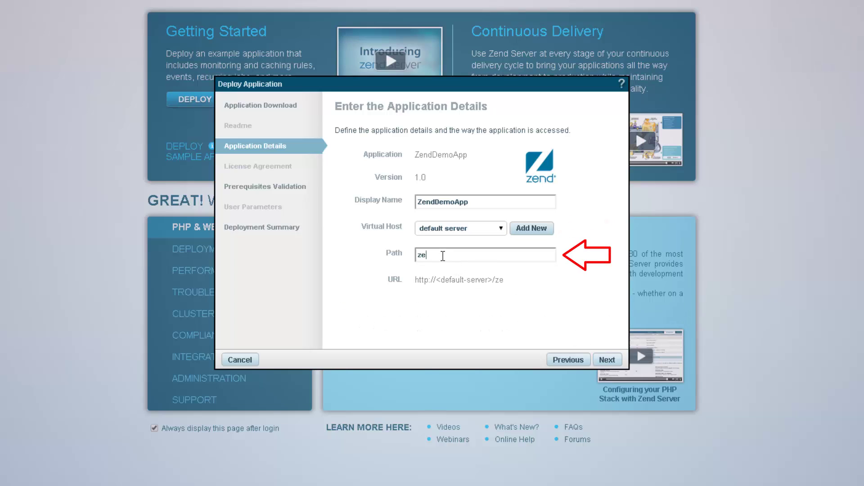
pyautogui.write('nddemo')
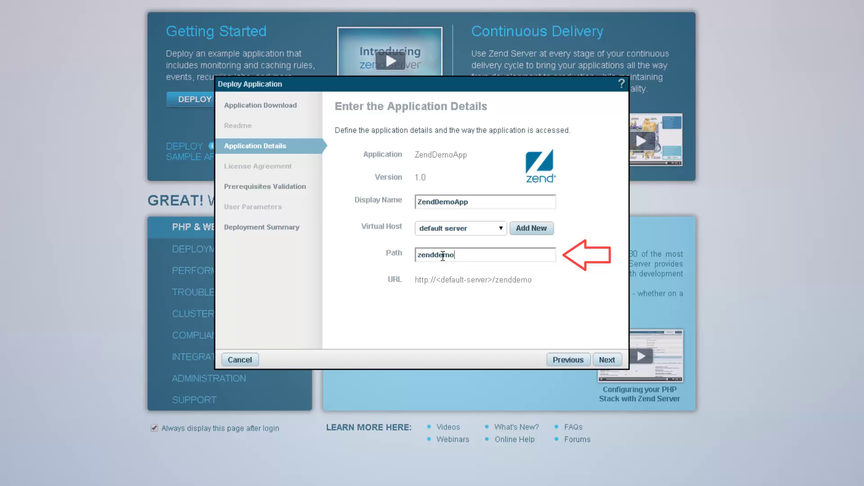
pyautogui.write('app')
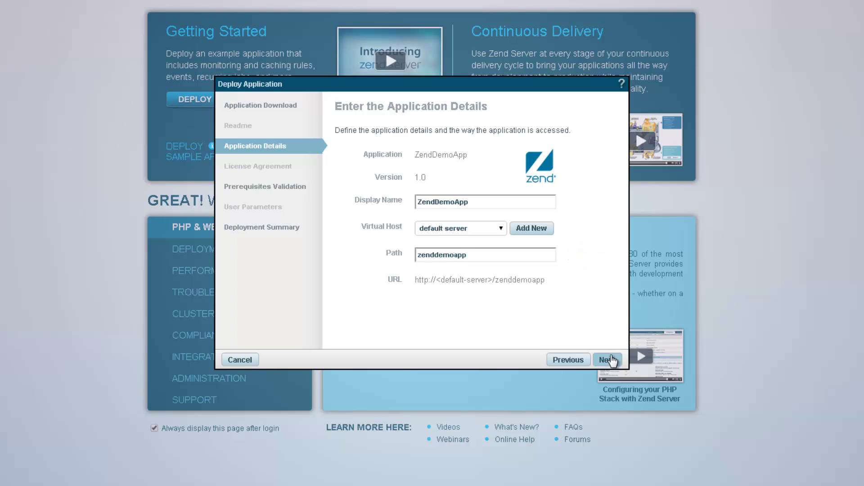
pyautogui.click(606, 360)
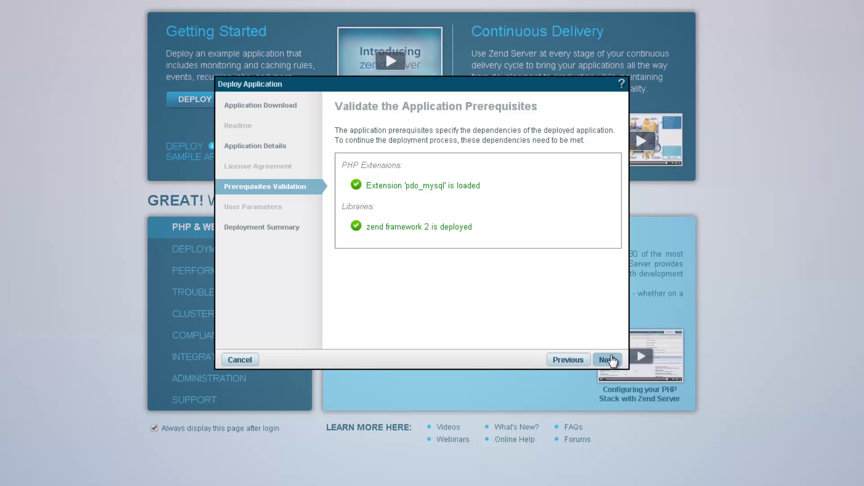
pyautogui.click(612, 361)
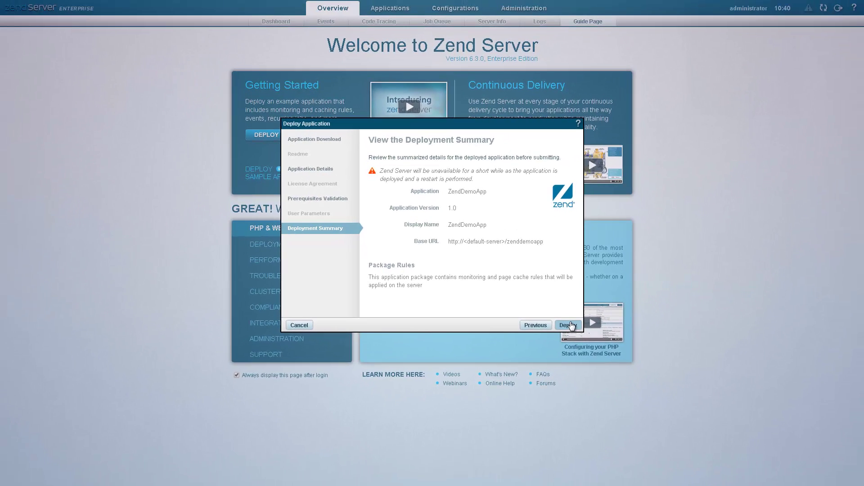
pyautogui.click(571, 325)
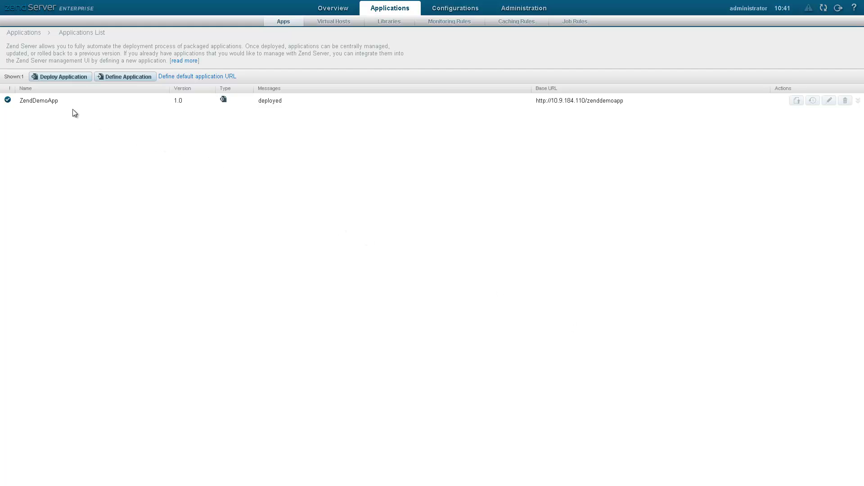
# Open ZendDemoApp's details and follow its Base URL to the Zend Framework 2 welcome page
pyautogui.click(58, 103)
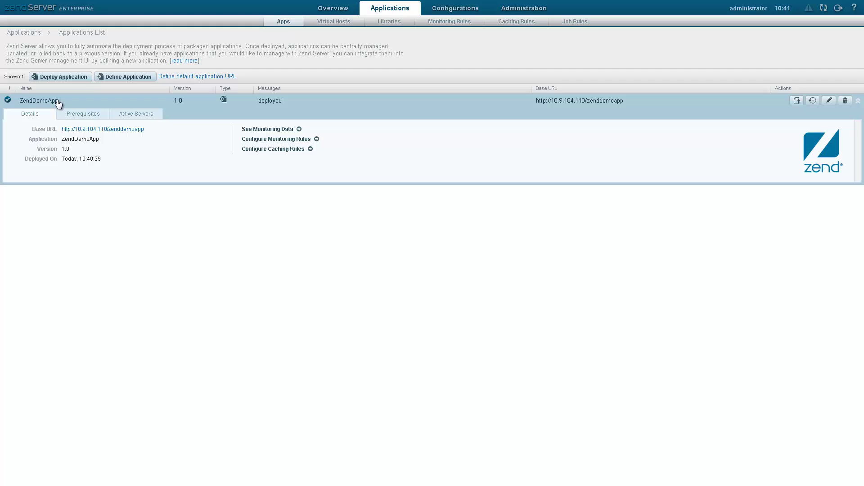
pyautogui.click(124, 130)
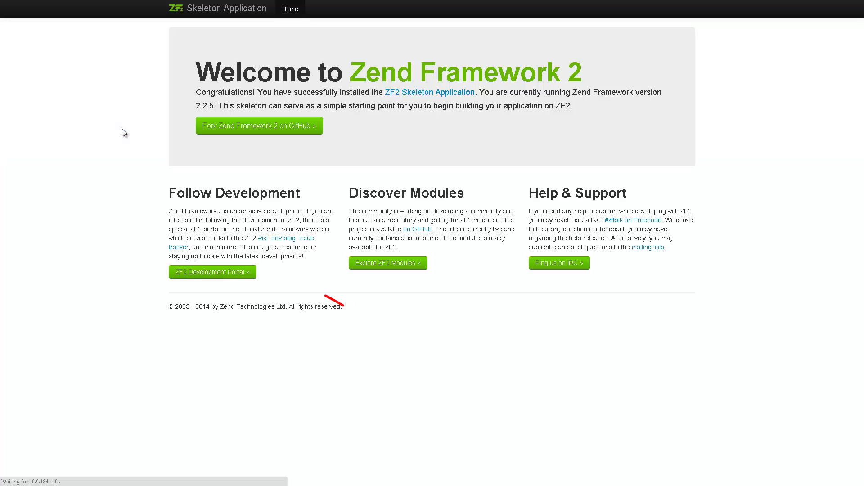